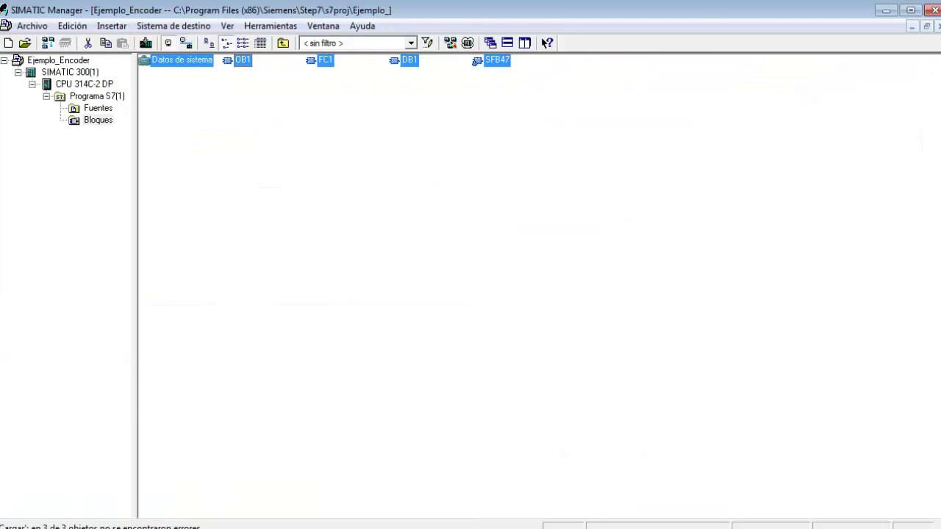
Step: Open block FC1 in the KOP/AWL/FUP editor and show its SFB47 counter call
click(285, 89)
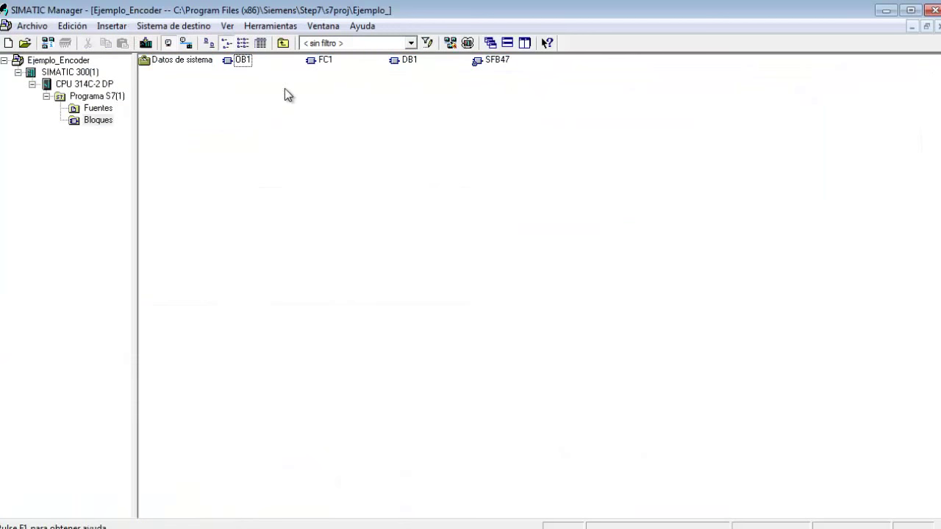
double_click(325, 62)
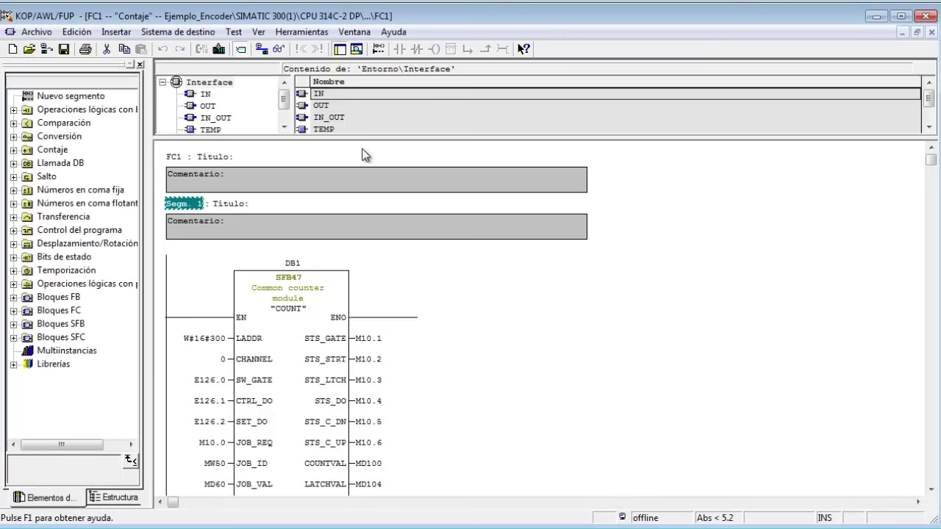
scroll(399, 224, down, 1)
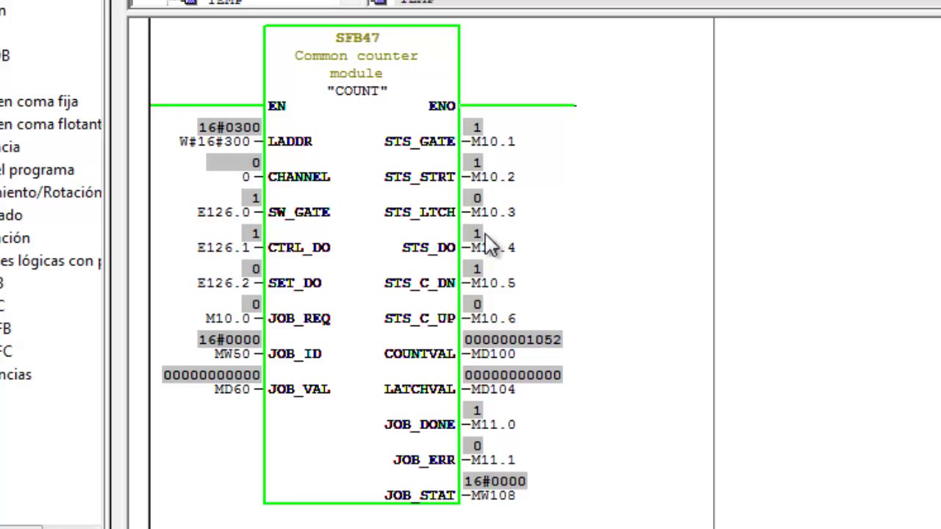
Step: Stop monitoring FC1, inspect the operand on the counter's STS_DO output without changing it, and resume monitoring
click(501, 249)
key(ctrl+F7)
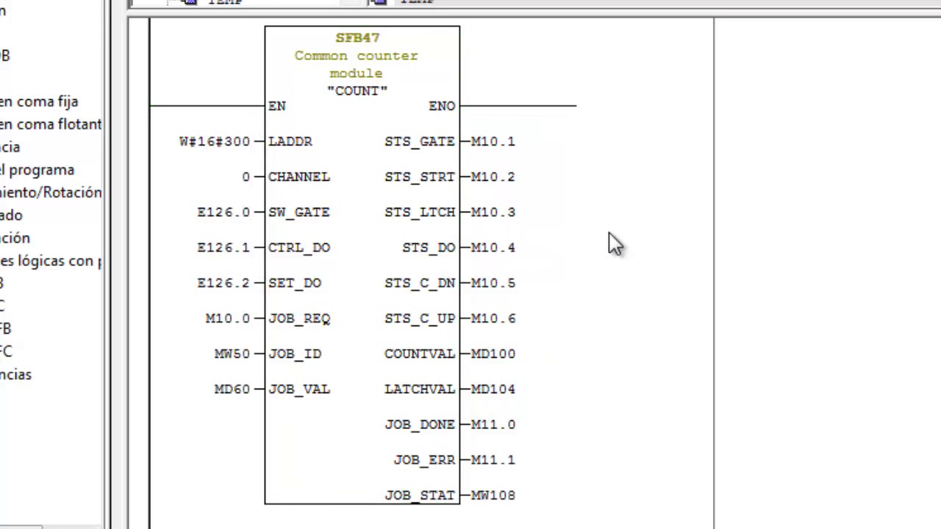
click(565, 248)
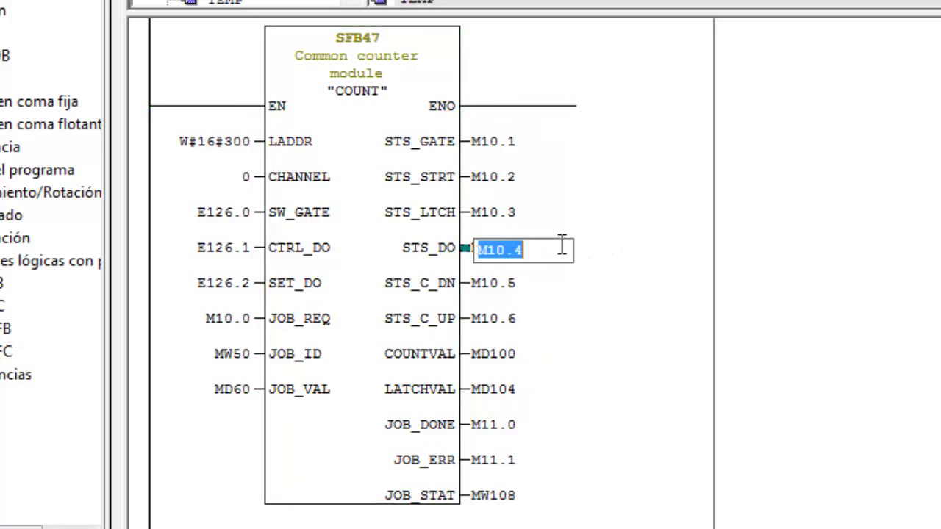
click(567, 321)
click(343, 444)
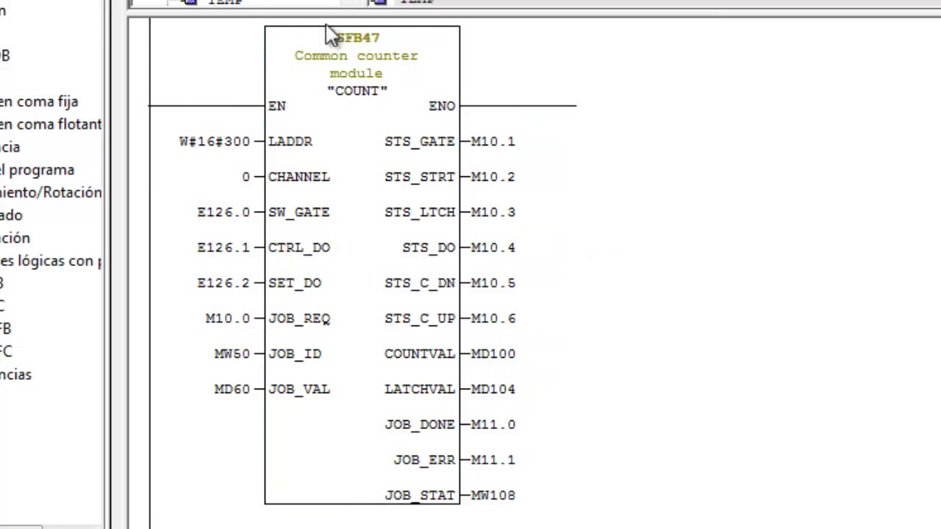
key(ctrl+F7)
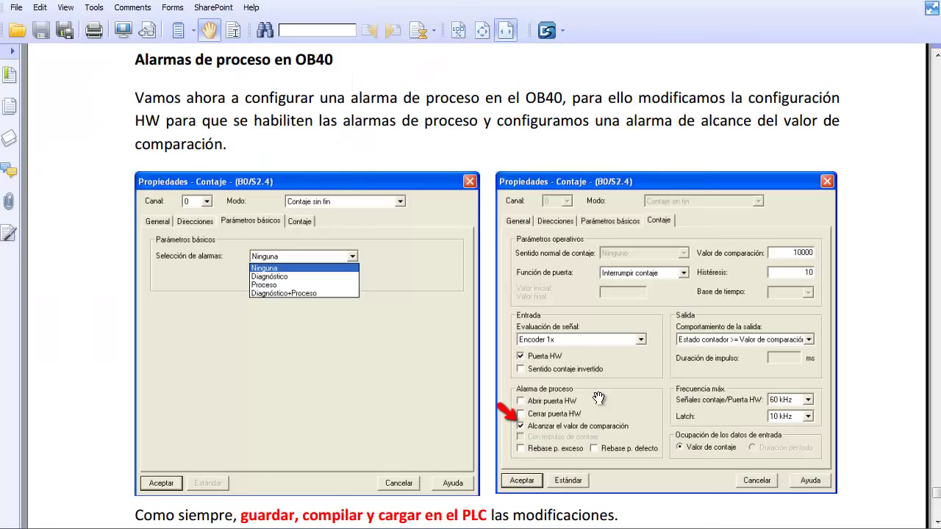
Step: Read the PDF guide's section on process alarms in OB40, up to the evaluation of OB40_POINT_ADDR
scroll(548, 332, down, 2)
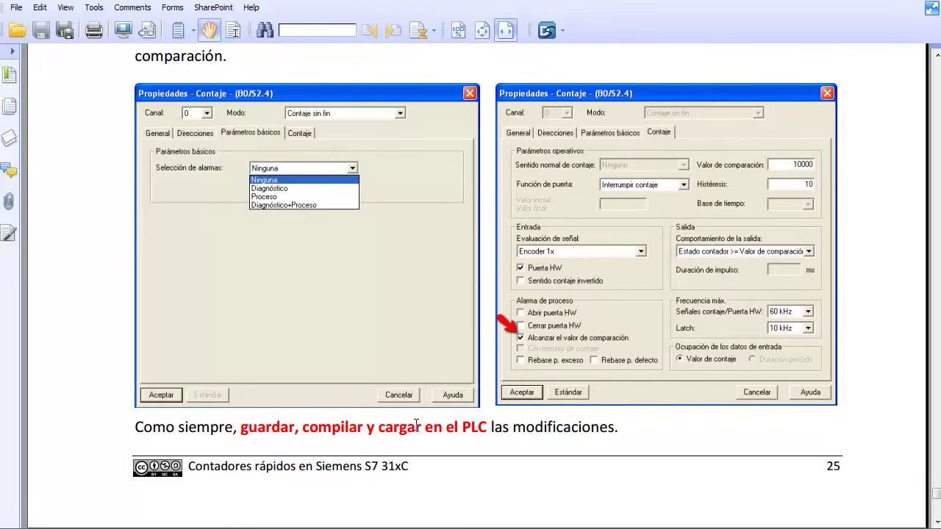
scroll(416, 425, down, 3)
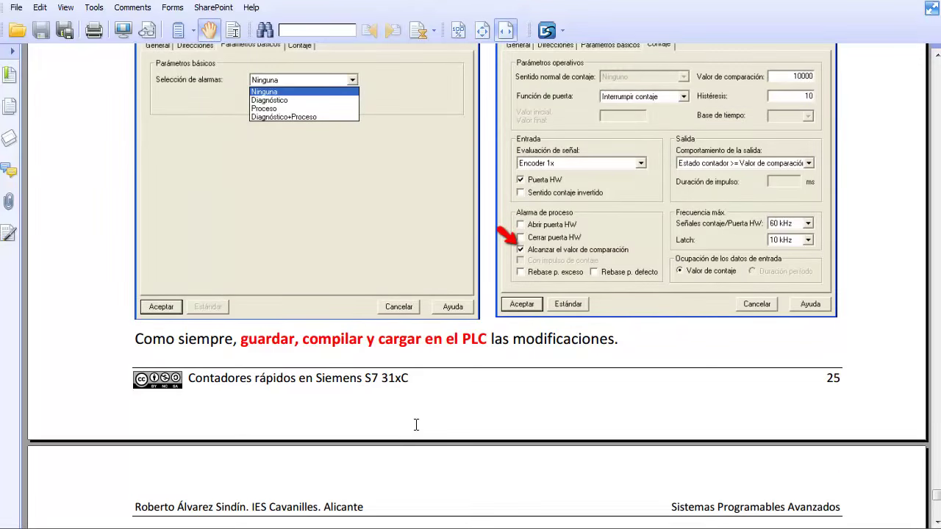
scroll(416, 425, down, 10)
scroll(416, 425, up, 4)
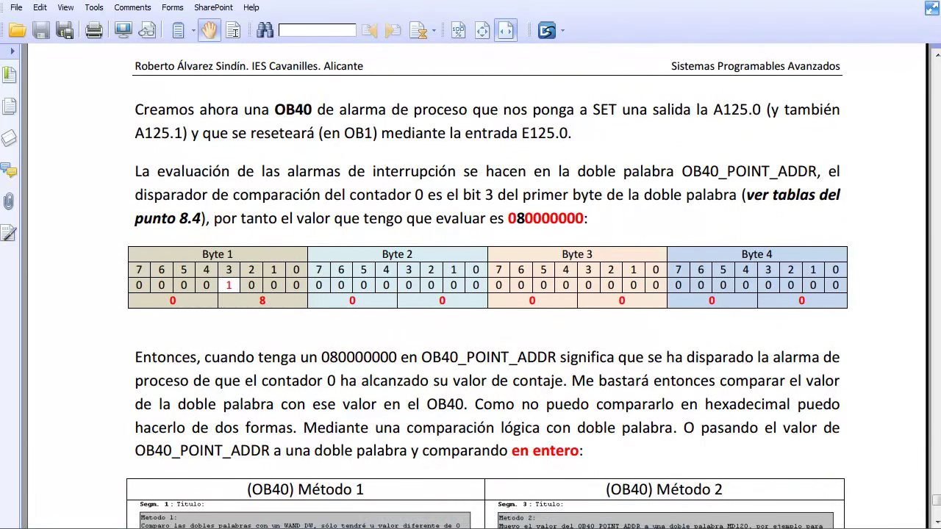
Step: Switch to HW Config, check the Contaje submodule's alarm selection and counting parameters without changes, and close HW Config
key(alt+Tab)
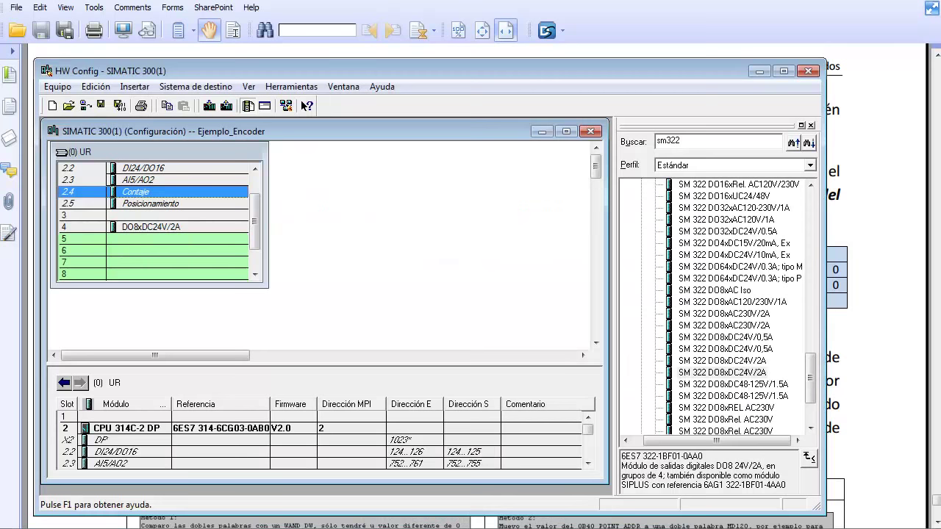
double_click(145, 194)
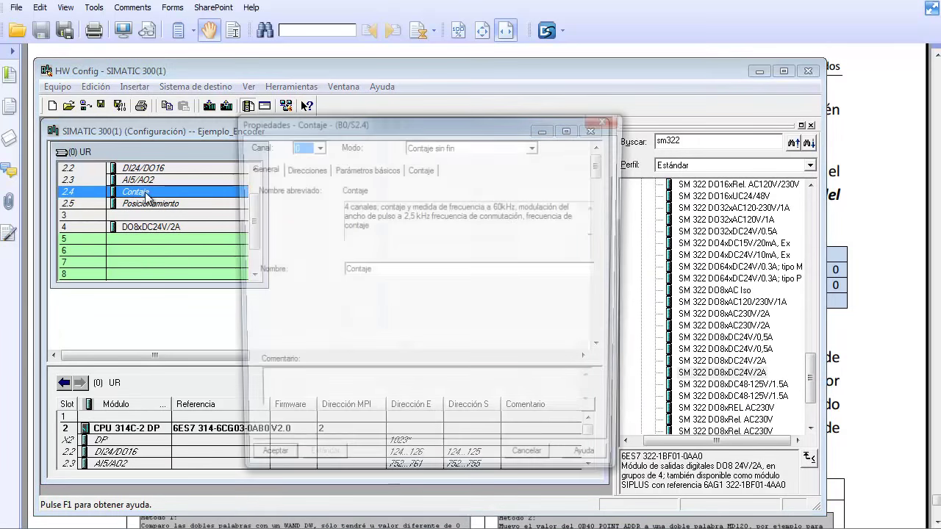
click(353, 169)
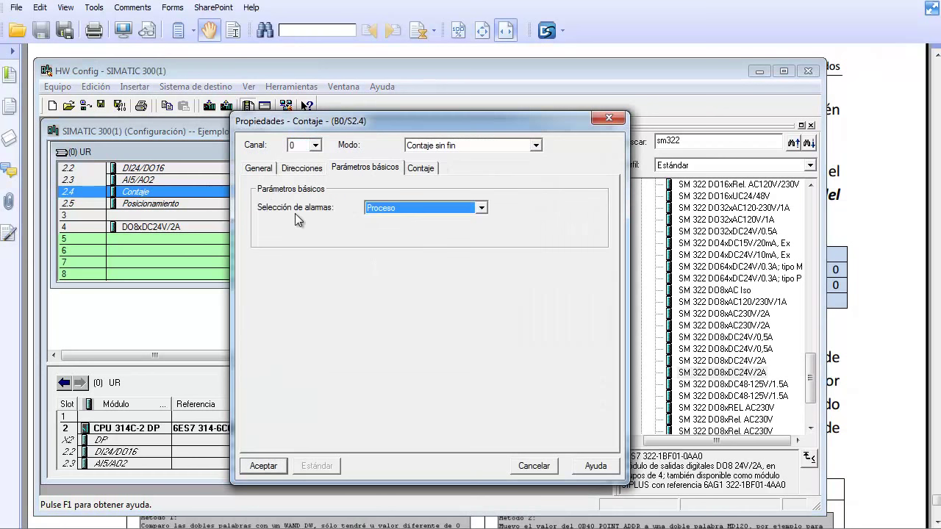
click(423, 169)
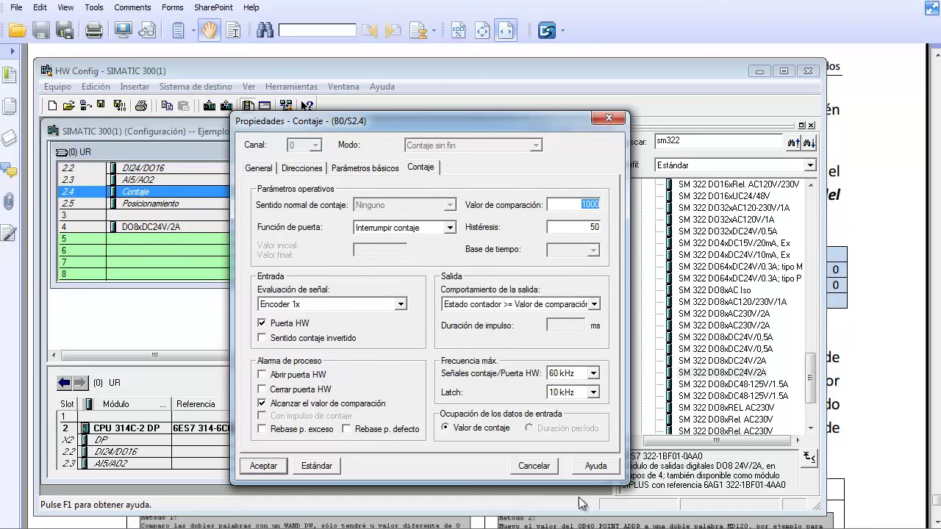
click(542, 467)
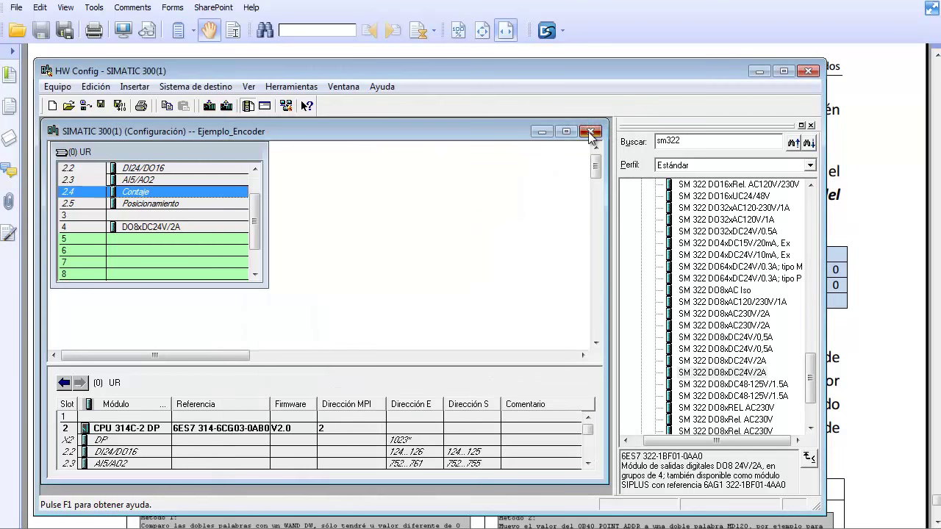
click(589, 131)
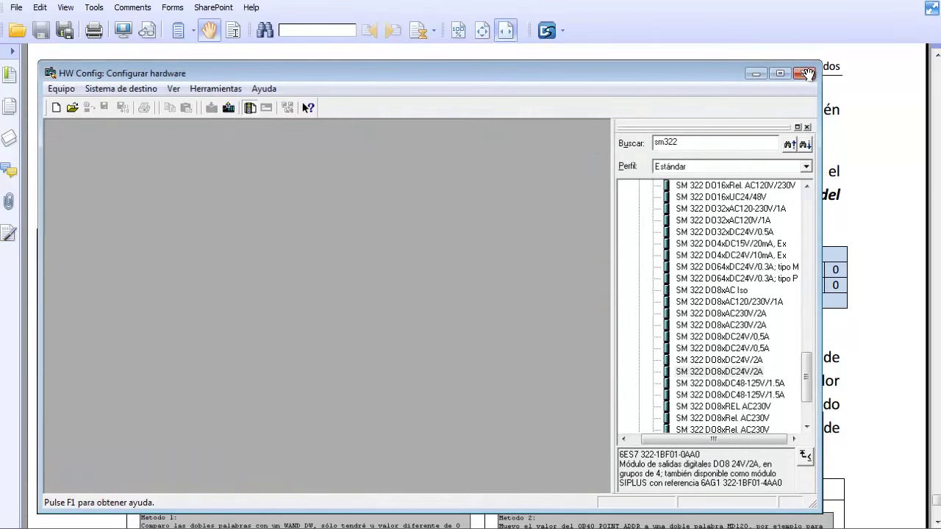
click(808, 72)
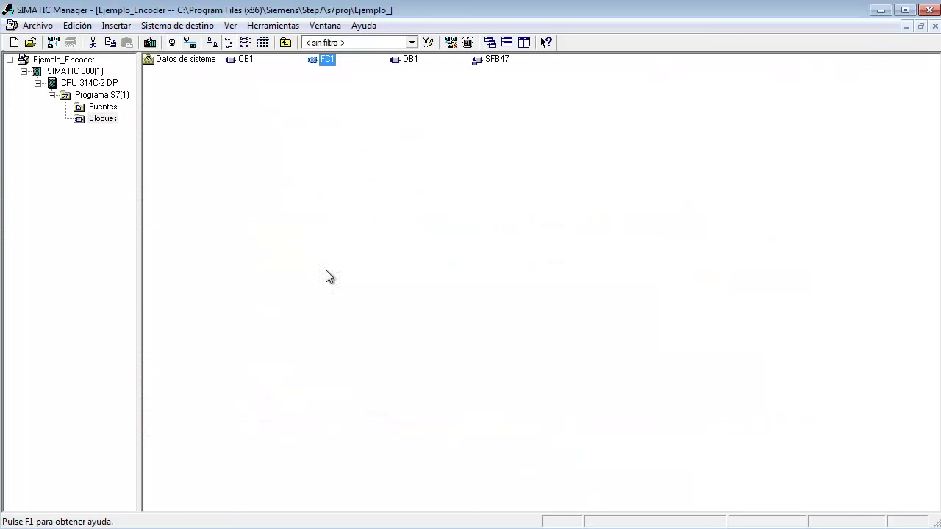
Step: Insert a new organization block named OB40 in the Bloques folder, with the symbolic name Interrupciones
click(365, 110)
right_click(364, 91)
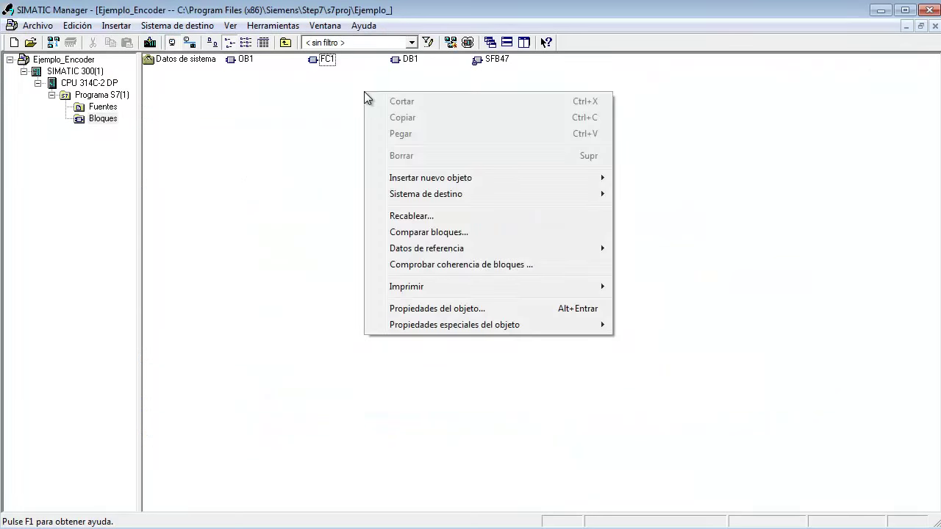
mouse_move(391, 181)
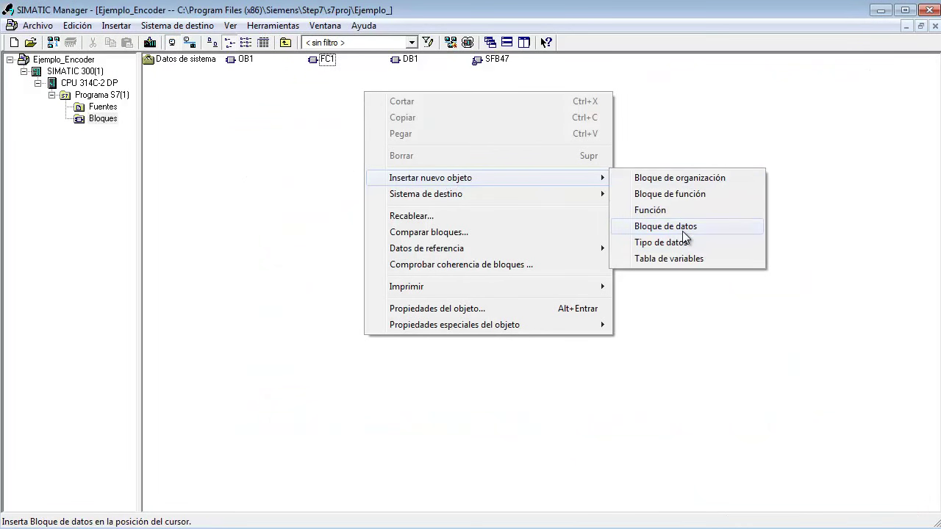
click(676, 178)
click(427, 174)
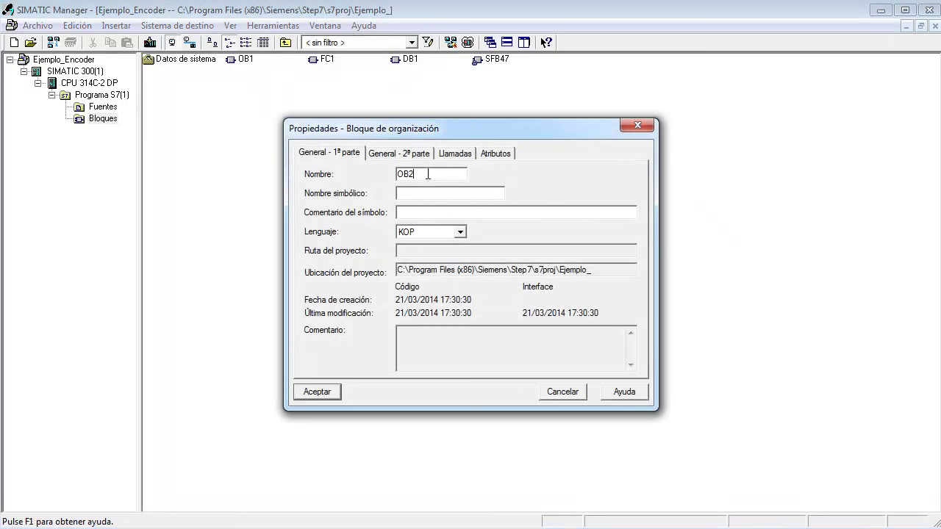
key(BackSpace)
text(40)
key(Tab)
text(Interrupciones)
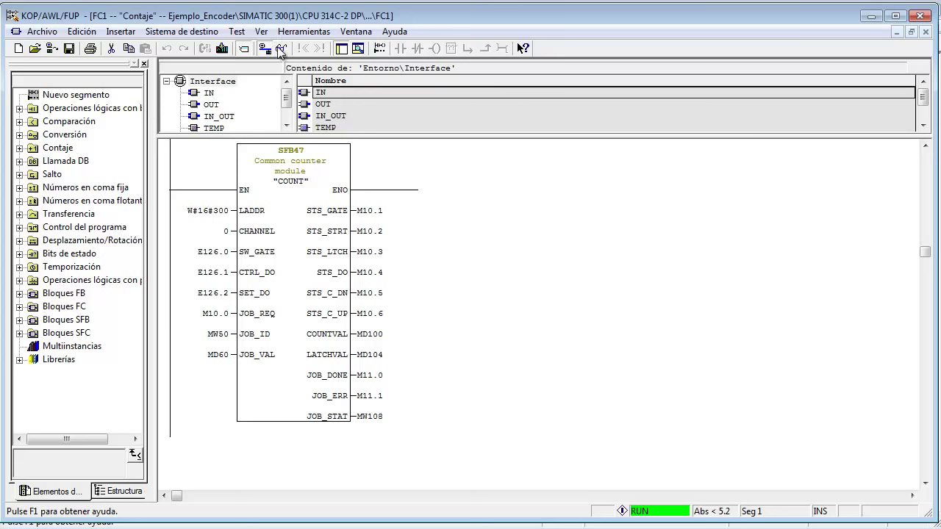
Step: Close the FC1 editor window and open OB40 for editing
click(919, 16)
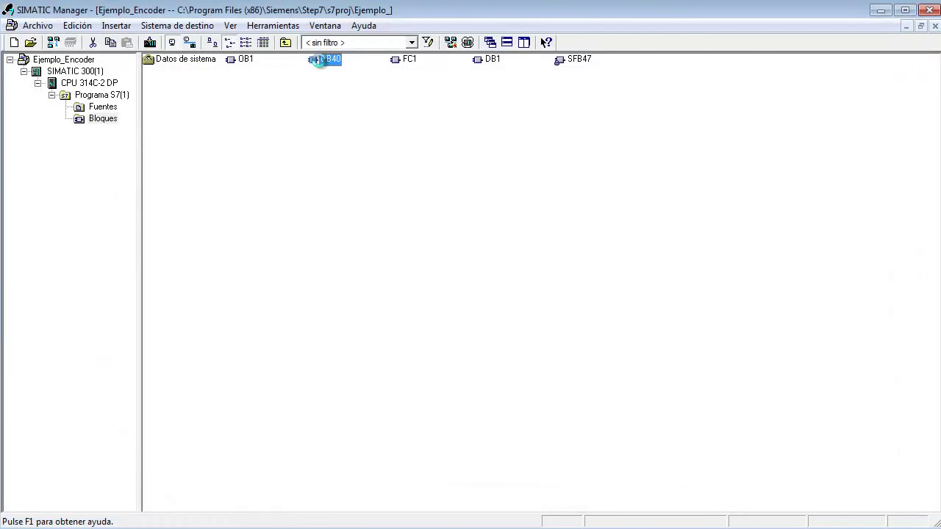
double_click(318, 60)
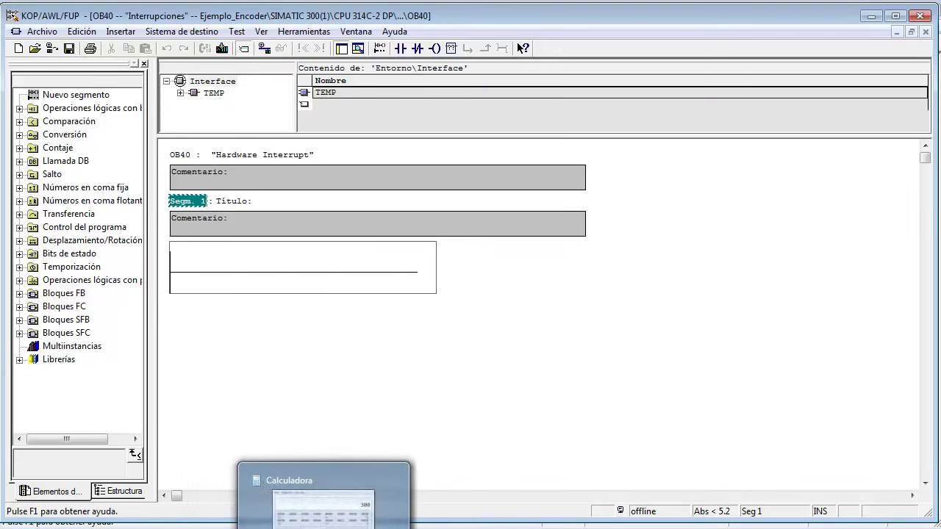
Step: Switch to the PDF guide to read how OB40 sets its outputs and evaluates the process alarm
click(286, 507)
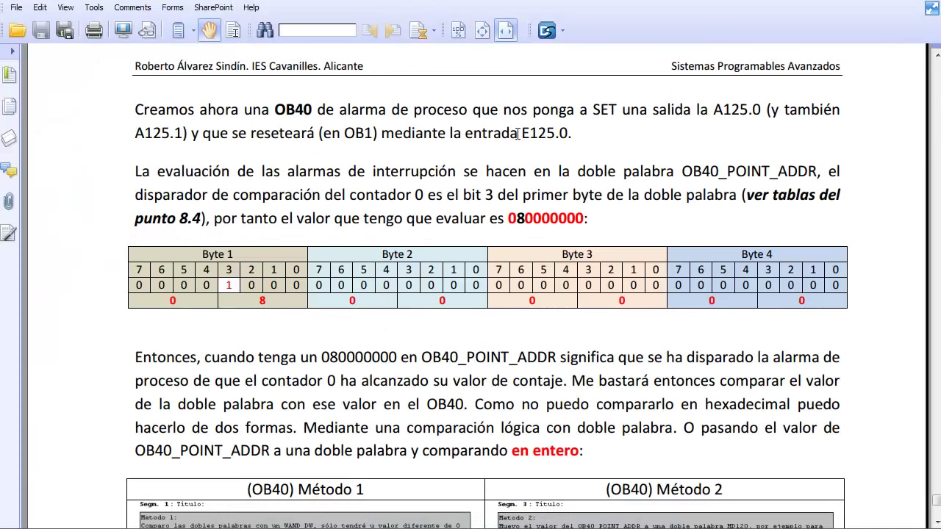